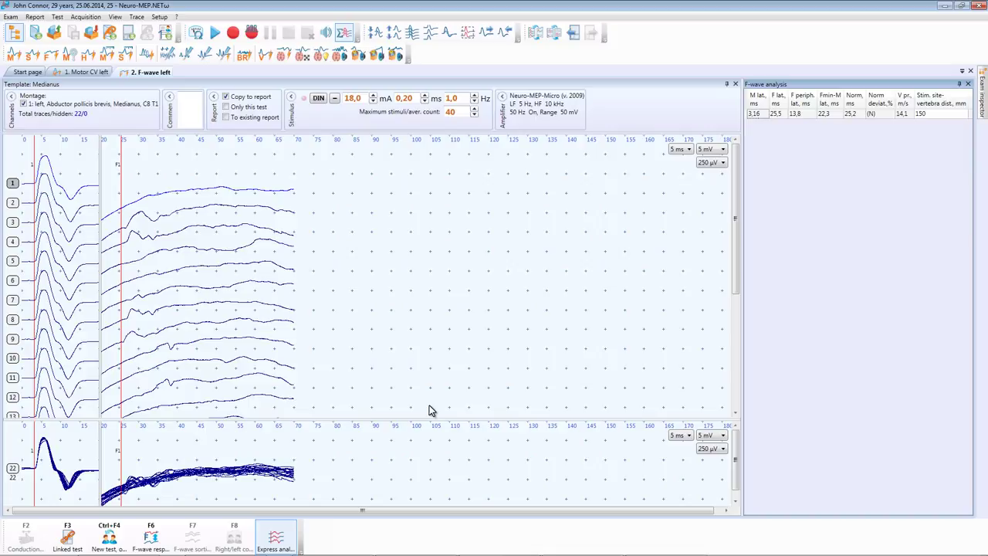
Check the available linked tests, dismiss that popup, and bring up the Sensory CV test list
{"action": "left_click", "coordinate": [67, 540]}
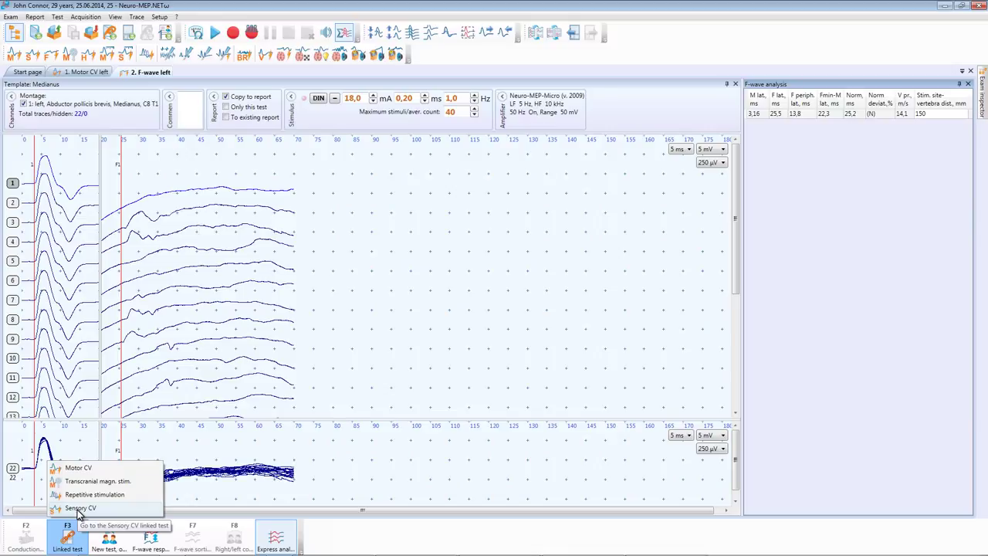
{"action": "left_click", "coordinate": [349, 340]}
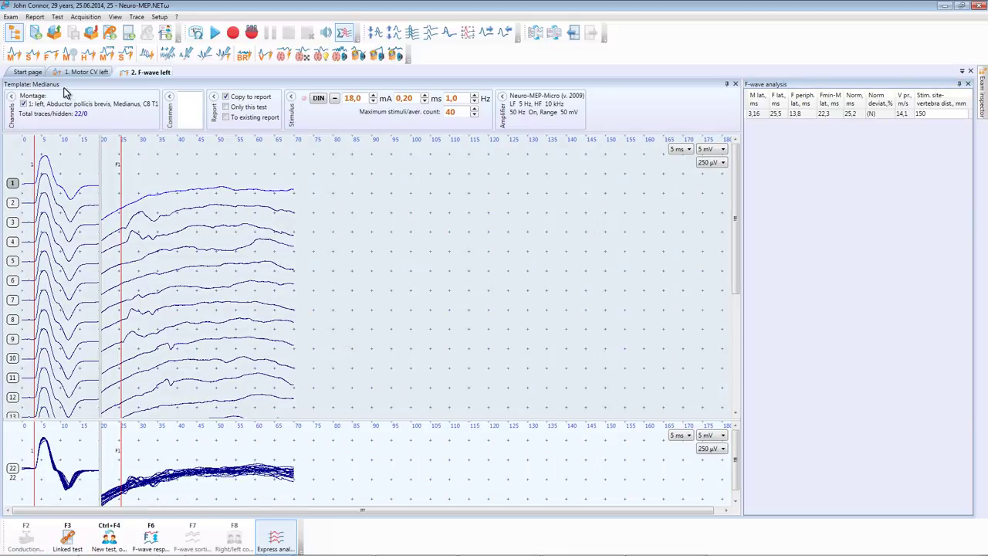
{"action": "left_click", "coordinate": [31, 54]}
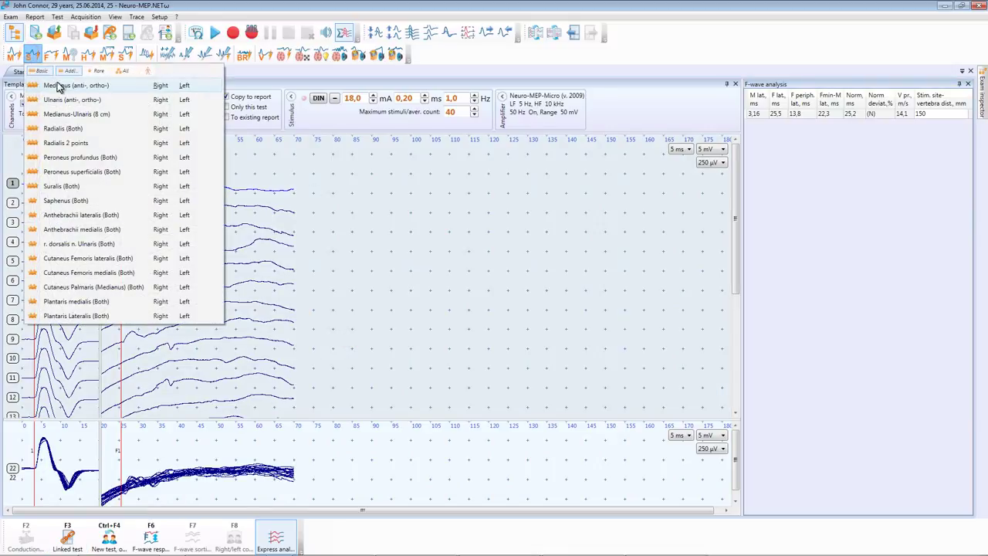
Add a new Sensory CV test for the left Medianus (anti-, ortho-) nerve
{"action": "left_click", "coordinate": [184, 85]}
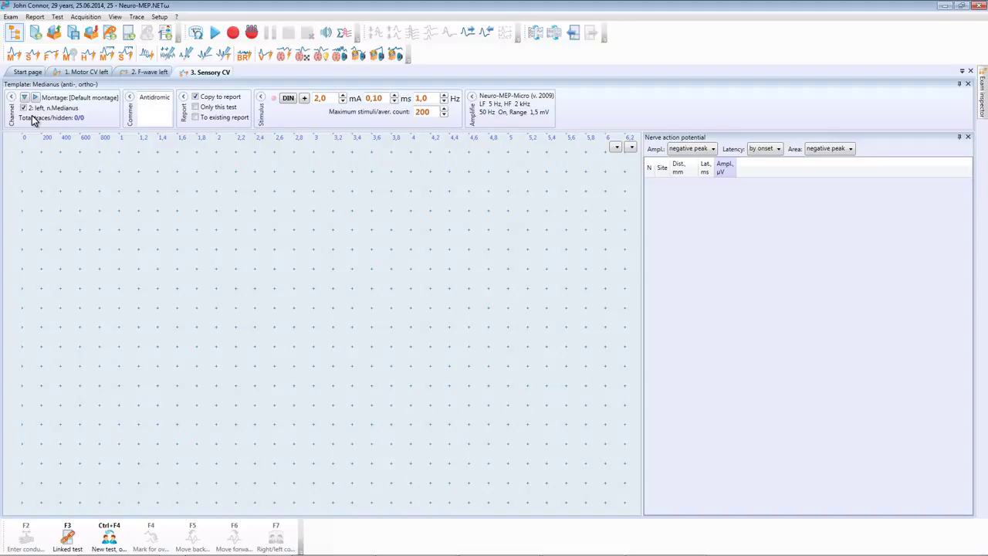
{"action": "key", "text": "F1"}
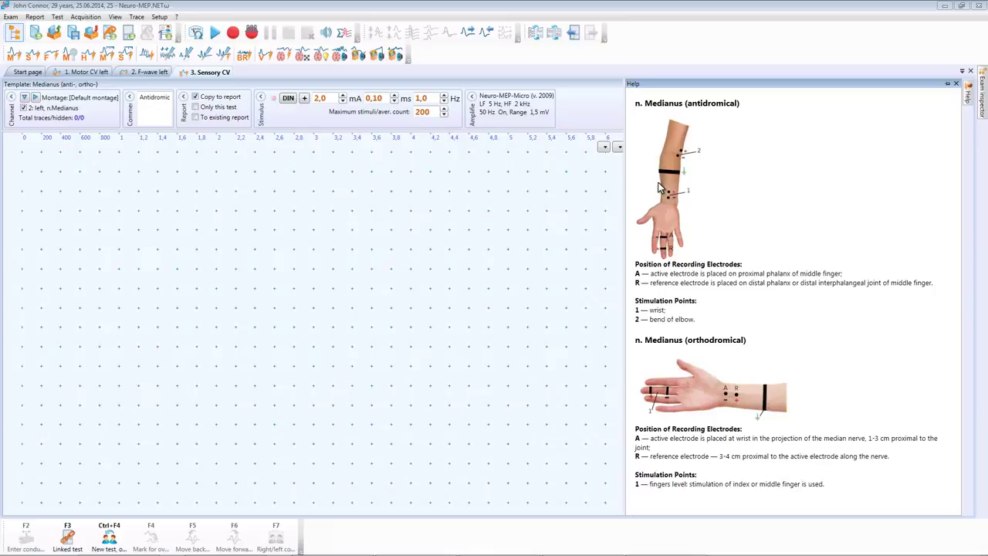
{"action": "key", "text": "F1"}
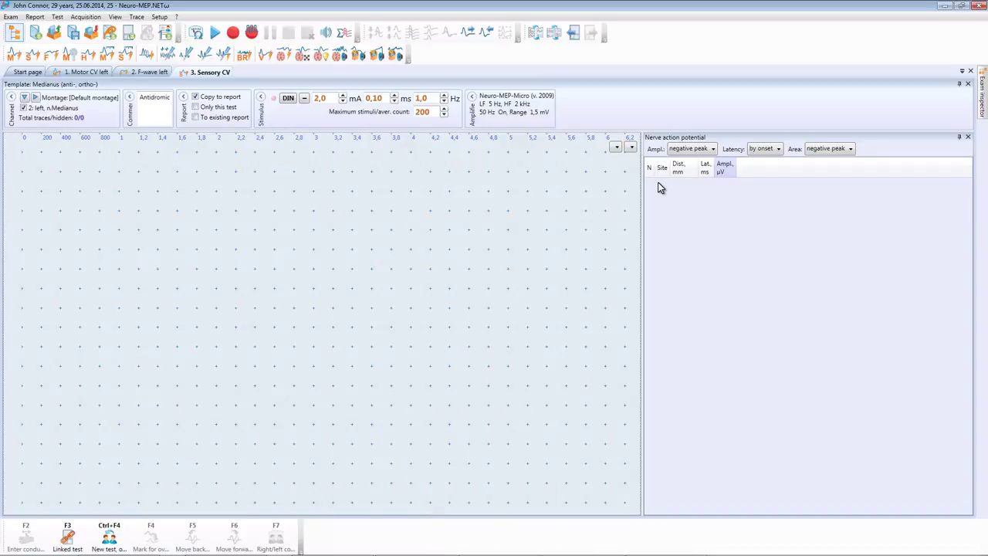
Record the left median wrist response, raising stimulus to 11 mA, and store it (2,16 ms, 55,7 µV)
{"action": "key", "text": "space"}
{"action": "key", "text": "Up"}
{"action": "key", "text": "Up"}
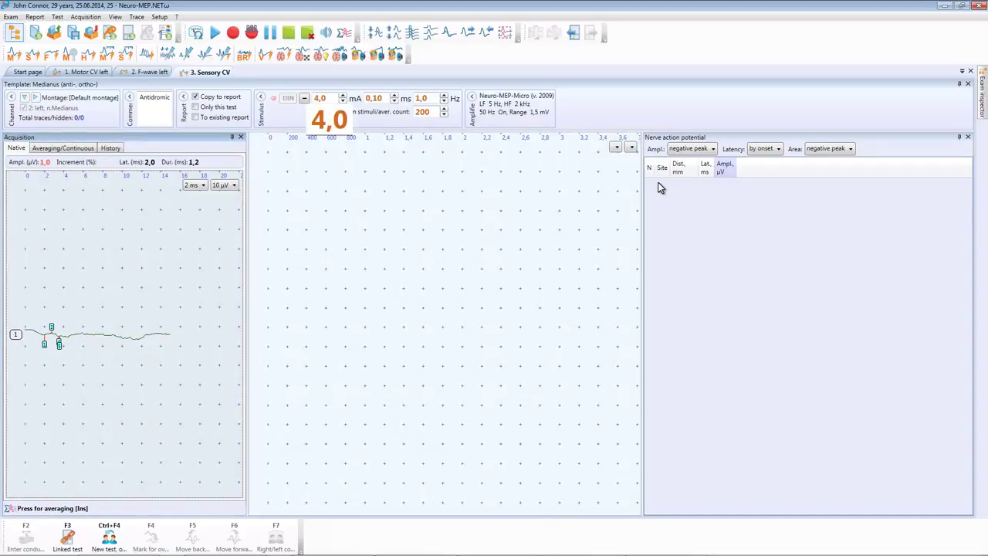
{"action": "key", "text": "Up"}
{"action": "key", "text": "Up"}
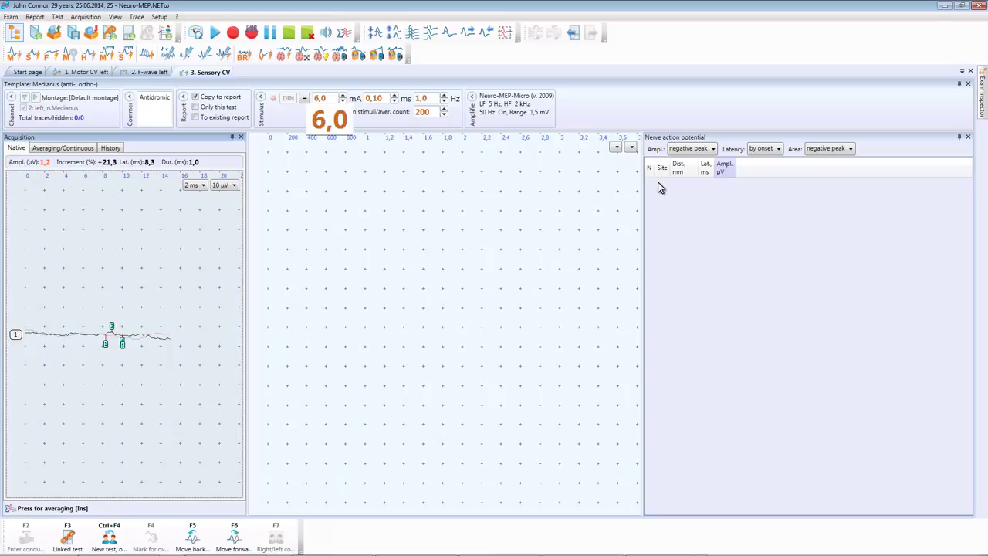
{"action": "key", "text": "Up"}
{"action": "key", "text": "Up"}
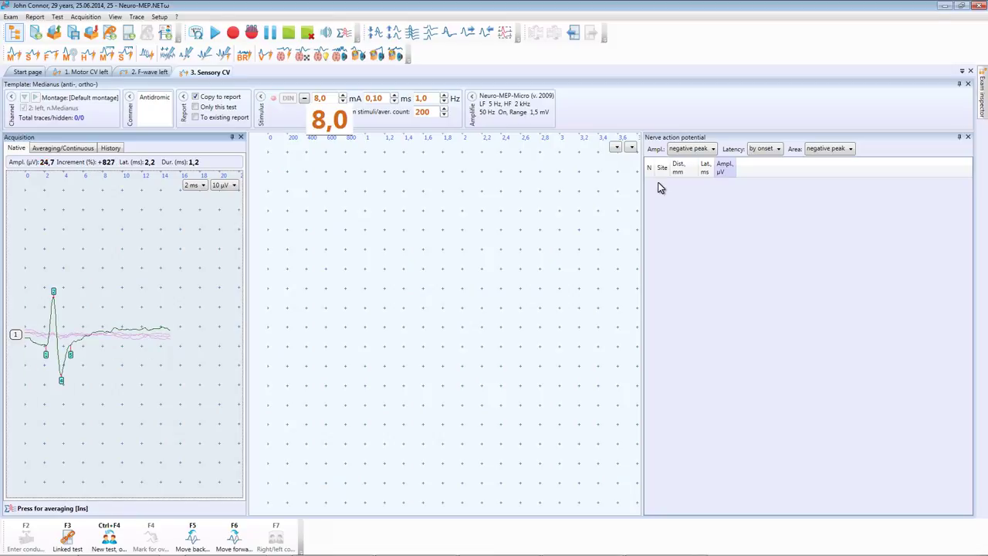
{"action": "key", "text": "Up"}
{"action": "key", "text": "Up"}
{"action": "key", "text": "Up"}
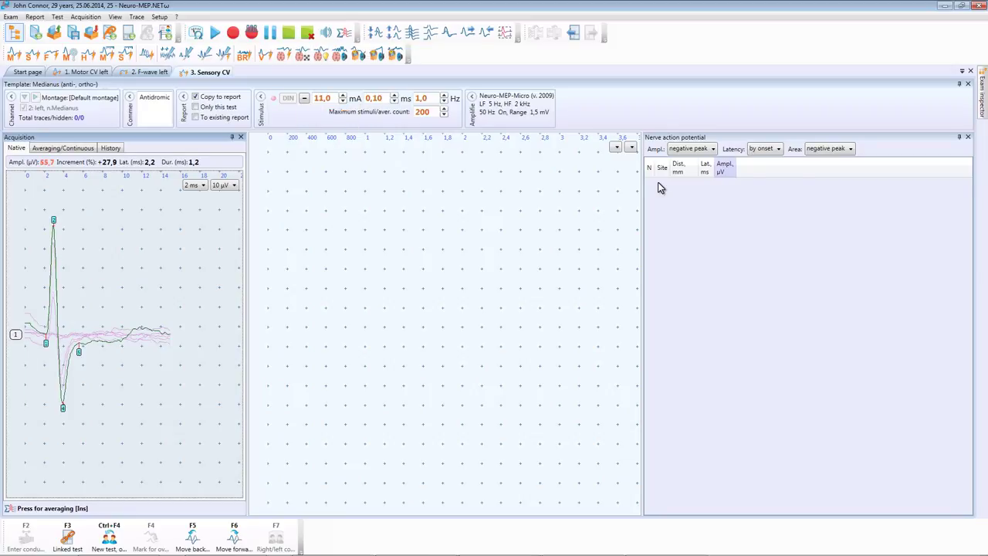
{"action": "key", "text": "Return"}
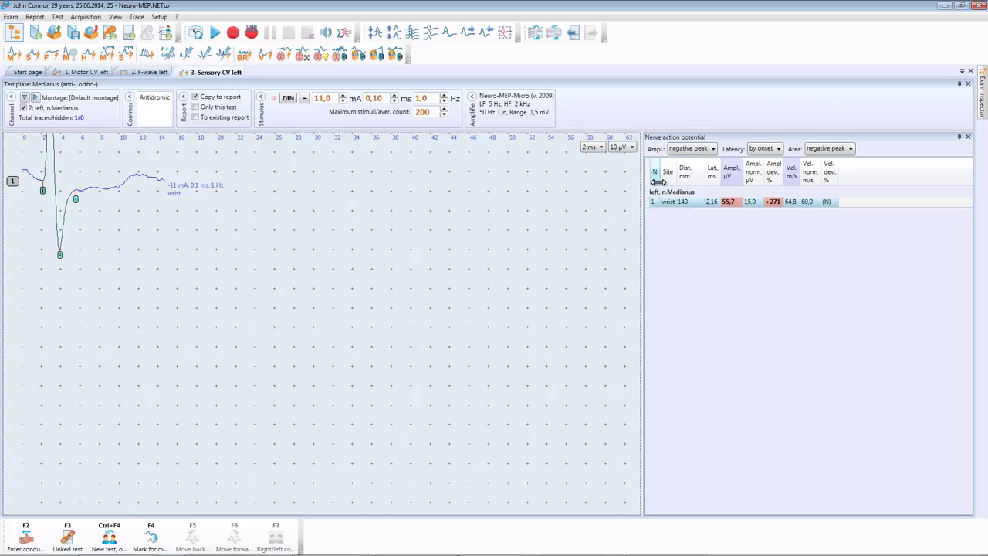
Move trace 1 lower, review the electrode placement help, and enter a 130 mm wrist distance
{"action": "left_click_drag", "start_coordinate": [13, 183], "coordinate": [4, 261]}
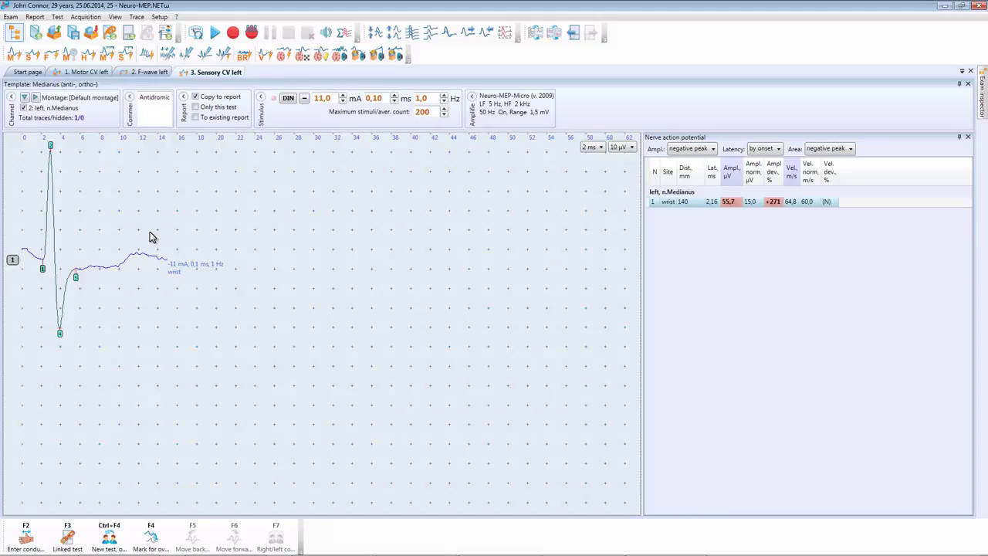
{"action": "key", "text": "F1"}
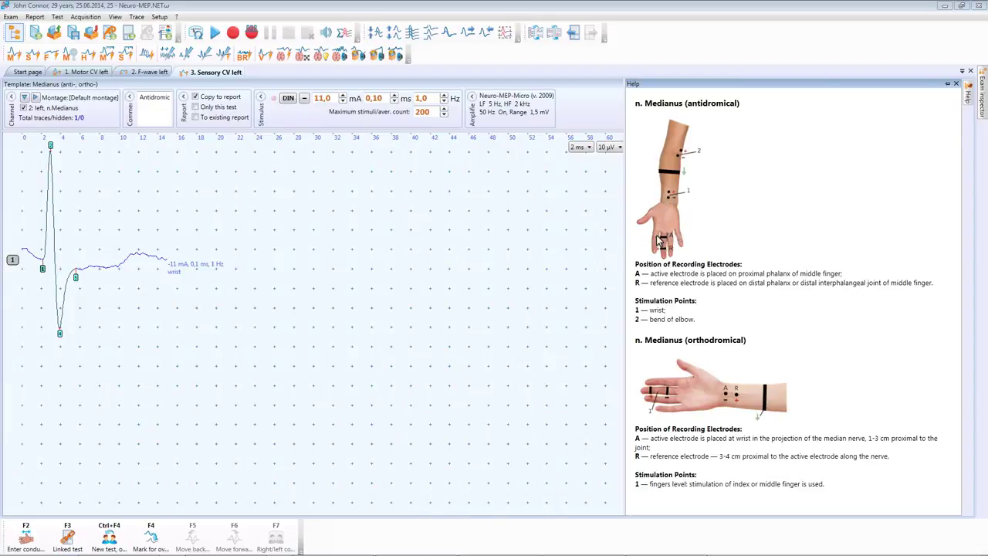
{"action": "key", "text": "F1"}
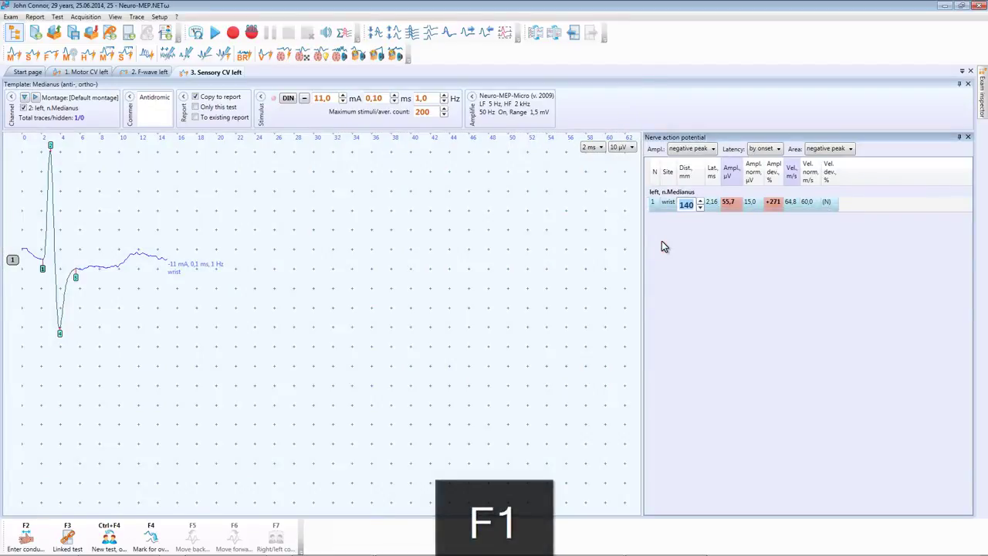
{"action": "type", "text": "130"}
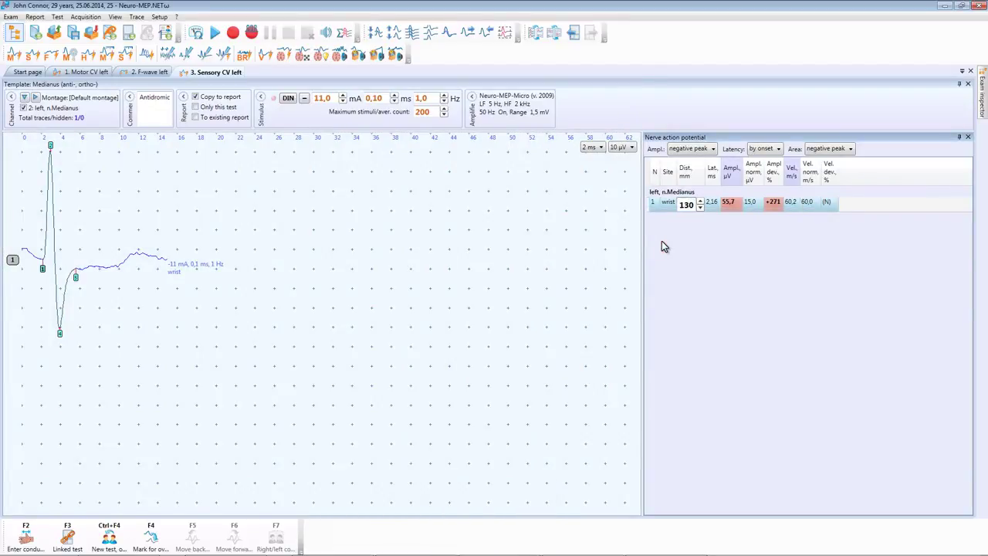
{"action": "key", "text": "Return"}
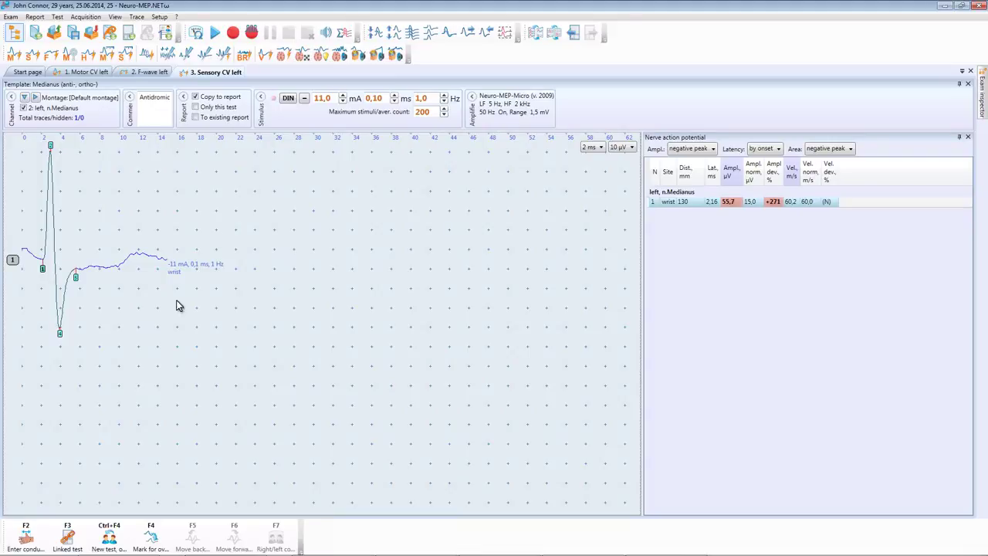
Start the right median sensory test, record its wrist response at 10 mA, and move the stored trace lower
{"action": "left_click", "coordinate": [105, 547]}
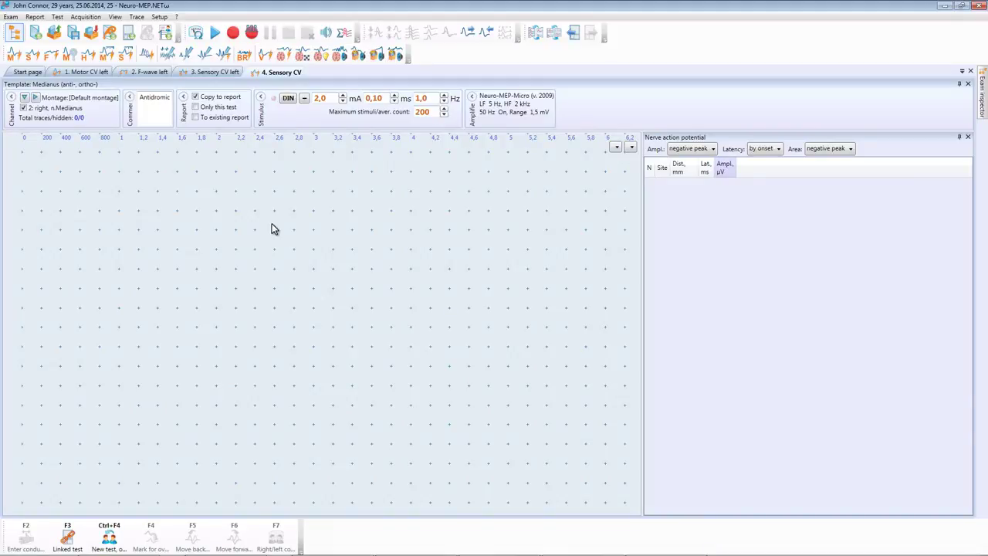
{"action": "key", "text": "space"}
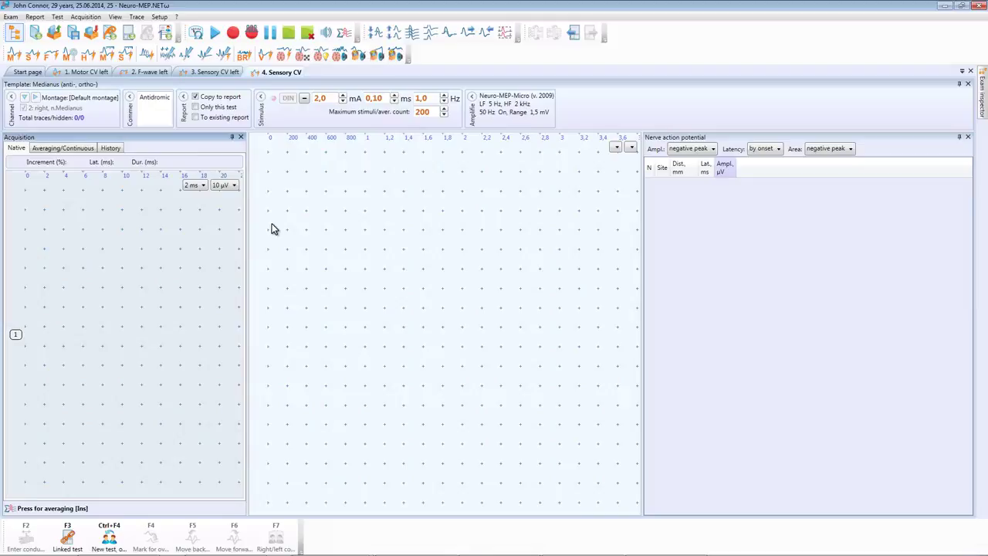
{"action": "key", "text": "Up"}
{"action": "key", "text": "Up"}
{"action": "key", "text": "Up"}
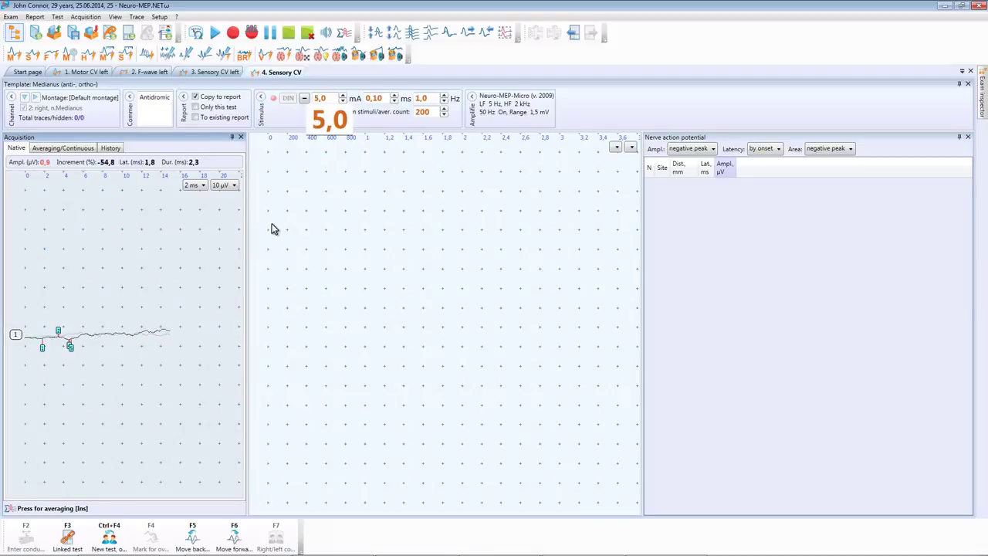
{"action": "key", "text": "Up"}
{"action": "key", "text": "Up"}
{"action": "key", "text": "Up"}
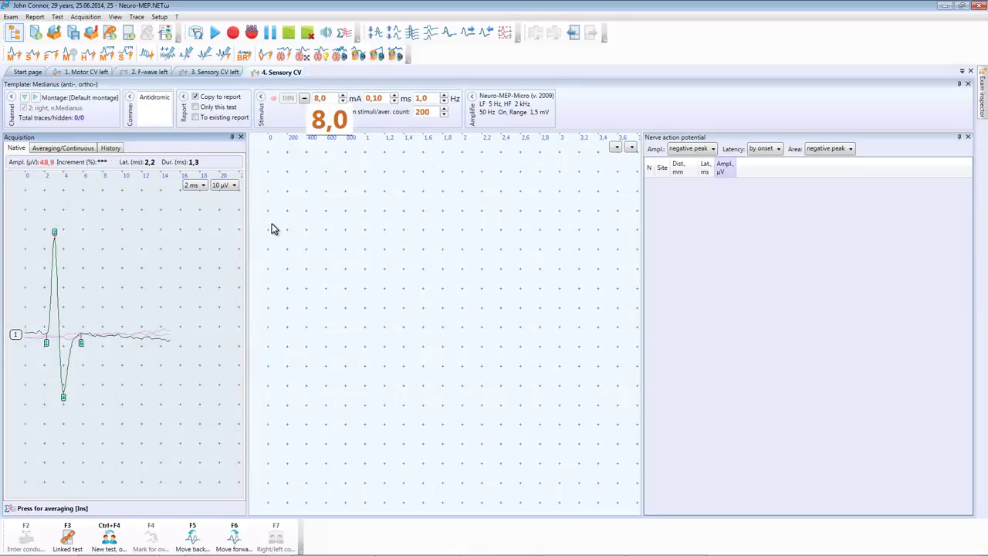
{"action": "key", "text": "Up"}
{"action": "key", "text": "Up"}
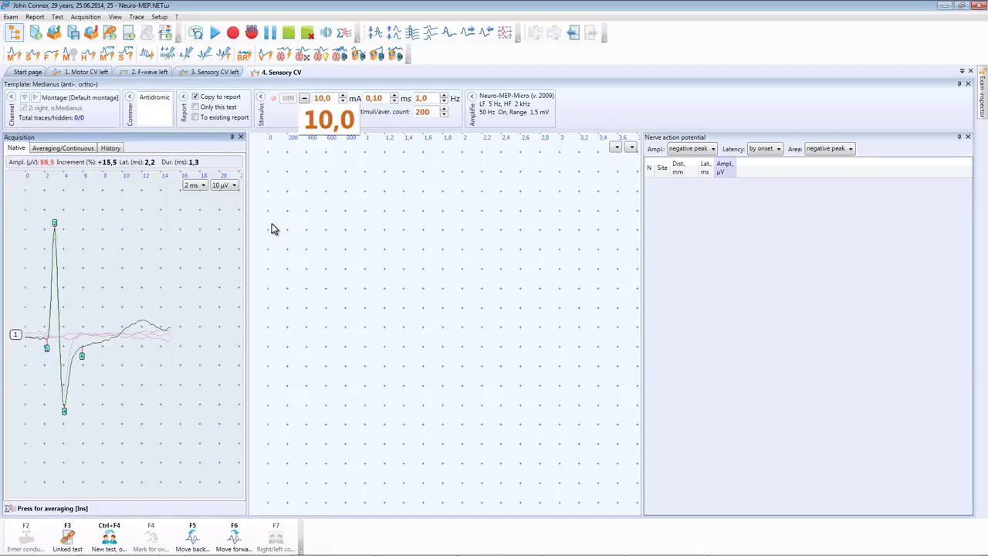
{"action": "key", "text": "space"}
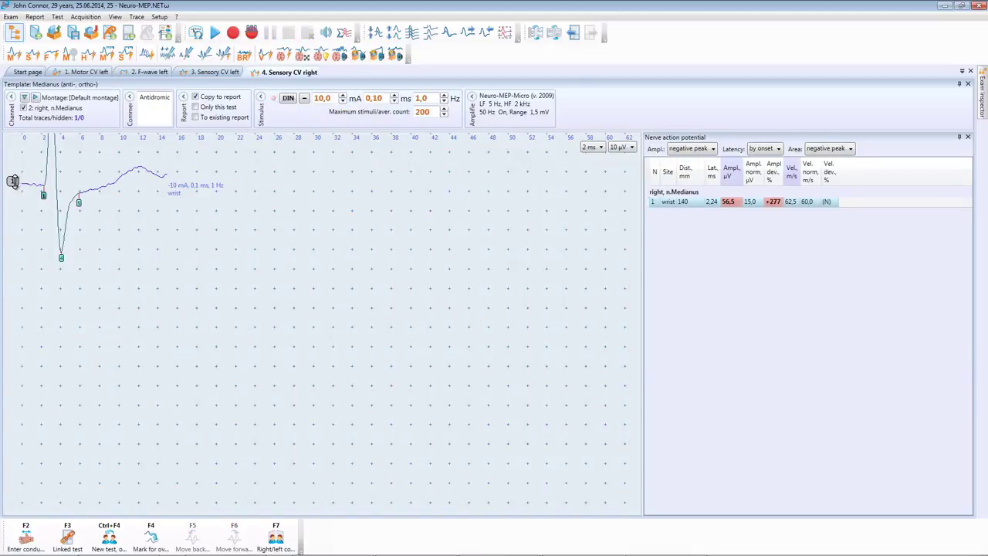
{"action": "left_click_drag", "start_coordinate": [12, 181], "coordinate": [2, 255]}
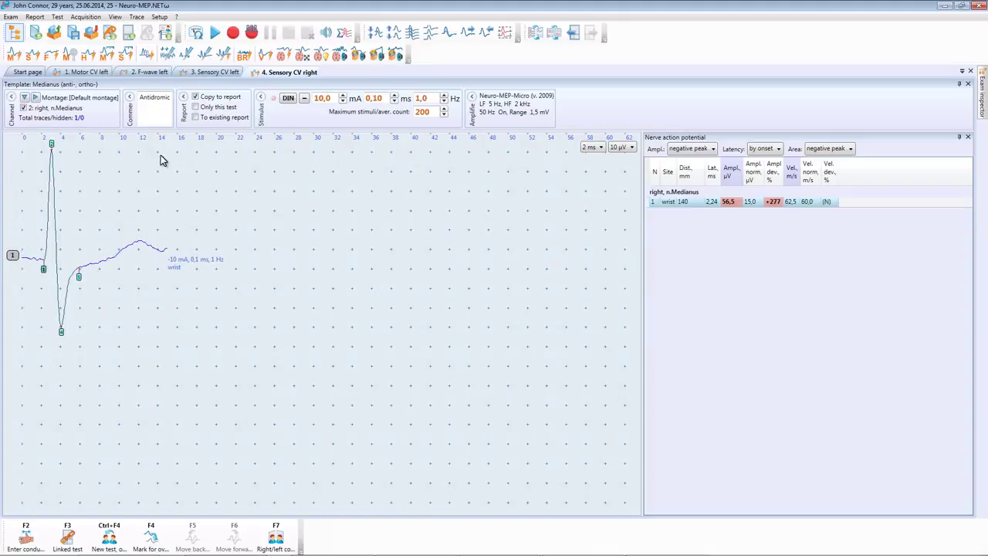
Review the Motor CV, F-wave and both Sensory CV tabs, keeping the right sensory test in the report
{"action": "left_click", "coordinate": [89, 72]}
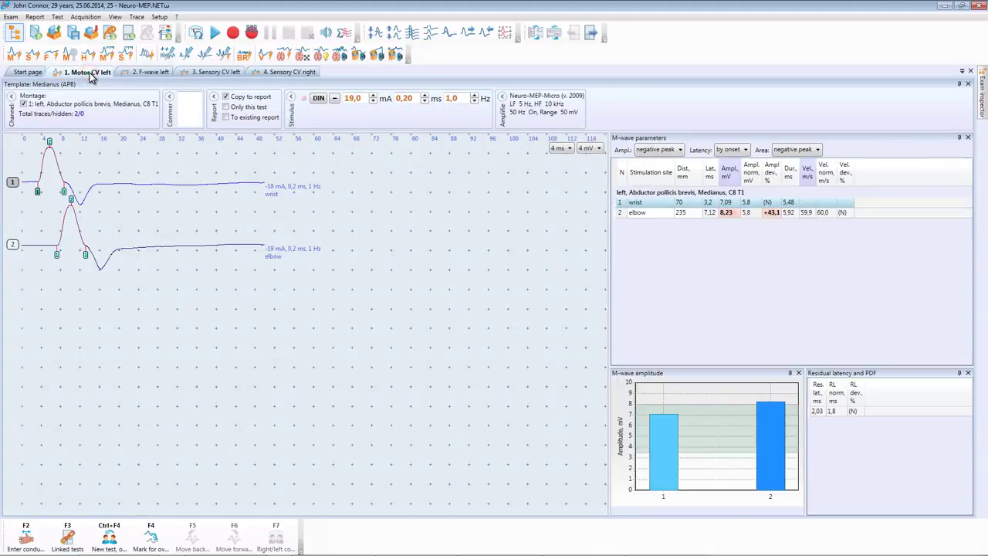
{"action": "left_click", "coordinate": [150, 72]}
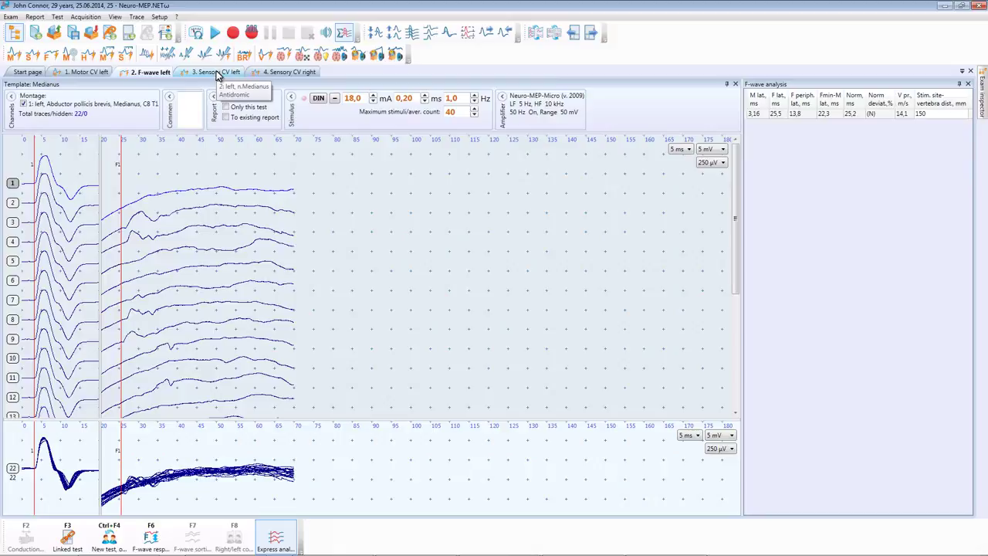
{"action": "left_click", "coordinate": [217, 74]}
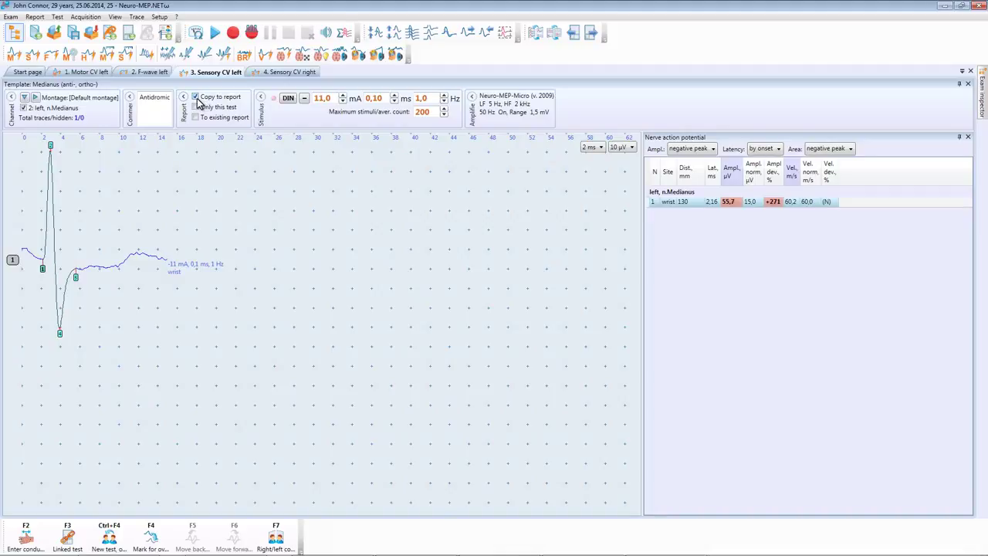
{"action": "left_click", "coordinate": [270, 72]}
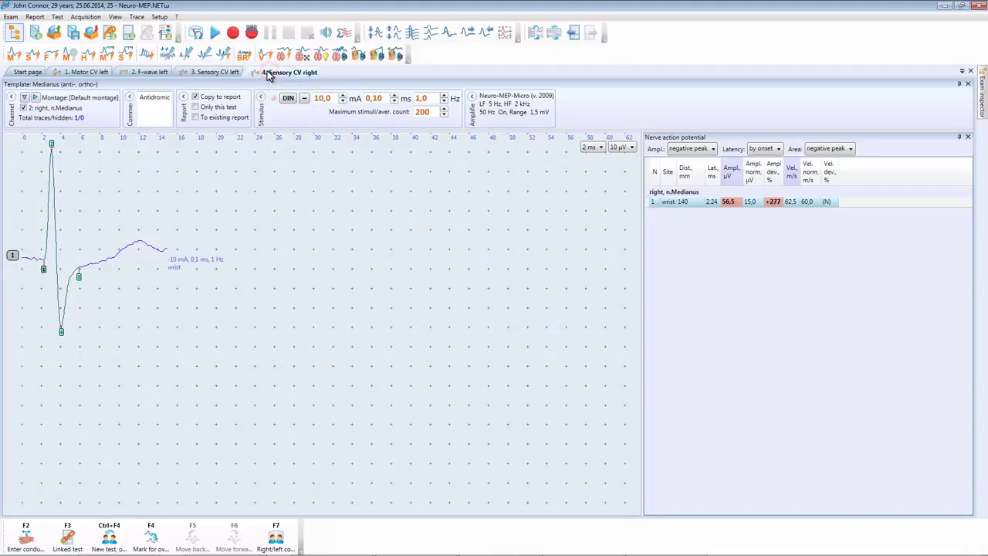
{"action": "left_click", "coordinate": [197, 98]}
Cycle through the left sensory, motor and F-wave tabs, ending on the left sensory results
{"action": "left_click", "coordinate": [214, 72]}
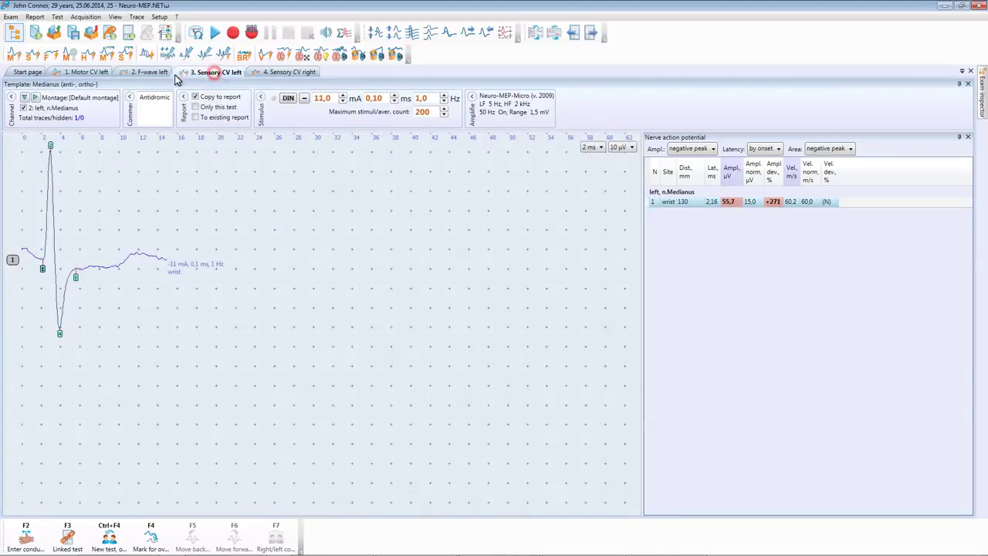
{"action": "left_click", "coordinate": [93, 72]}
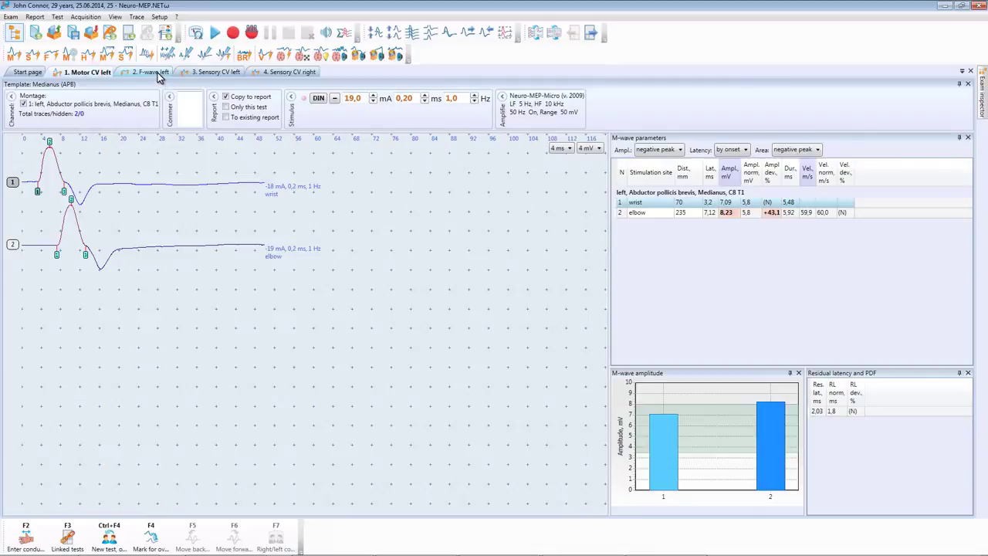
{"action": "left_click", "coordinate": [156, 73]}
{"action": "left_click", "coordinate": [193, 73]}
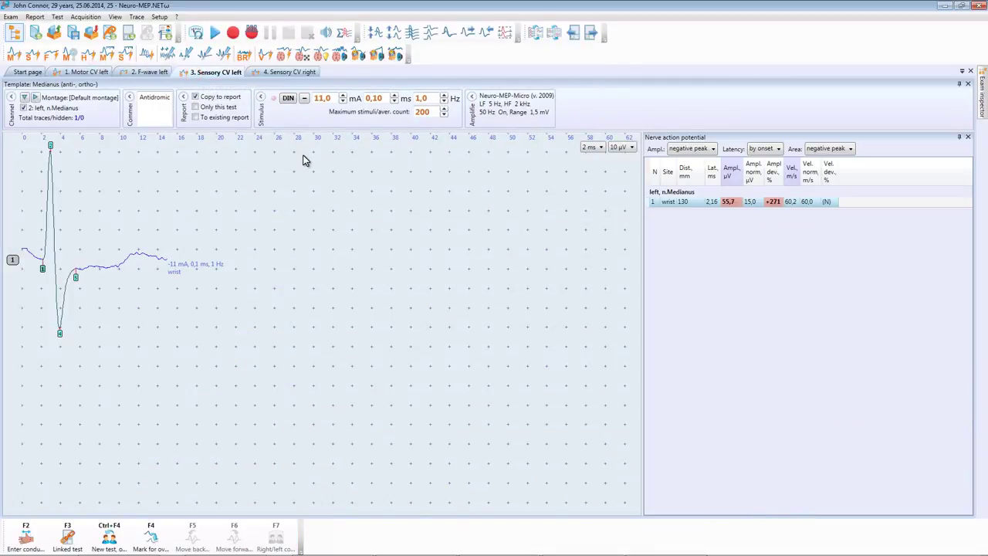
Create the Basic report, scroll through its tables and curves, and start a new line below the Exam date
{"action": "left_click", "coordinate": [160, 35]}
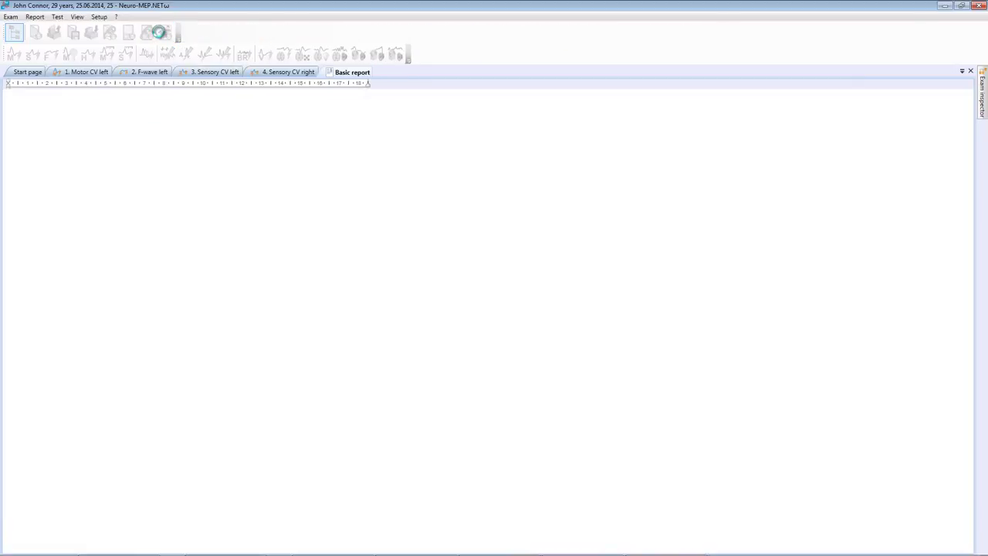
{"action": "scroll", "coordinate": [133, 185], "scroll_direction": "up", "scroll_amount": 5}
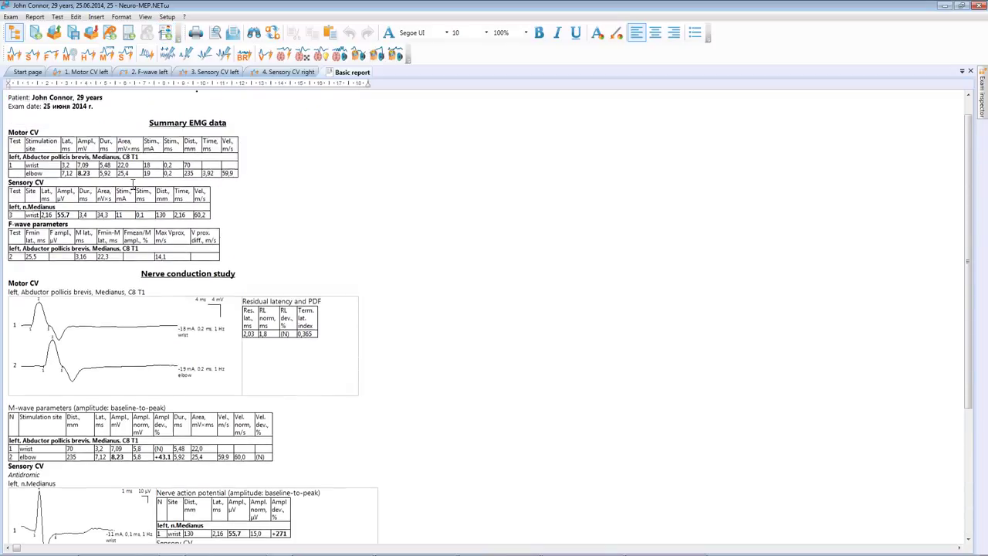
{"action": "scroll", "coordinate": [133, 185], "scroll_direction": "up", "scroll_amount": 1}
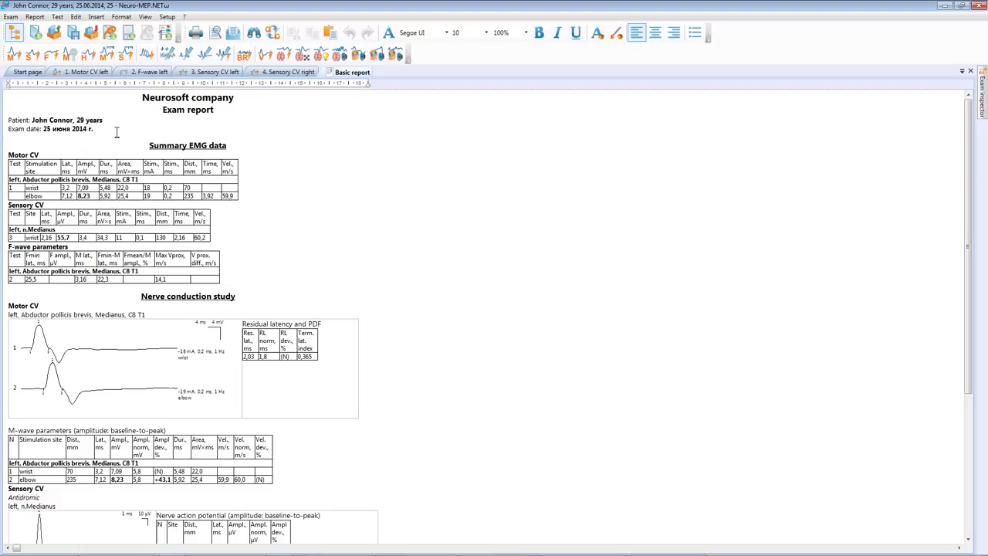
{"action": "scroll", "coordinate": [98, 137], "scroll_direction": "down", "scroll_amount": 3}
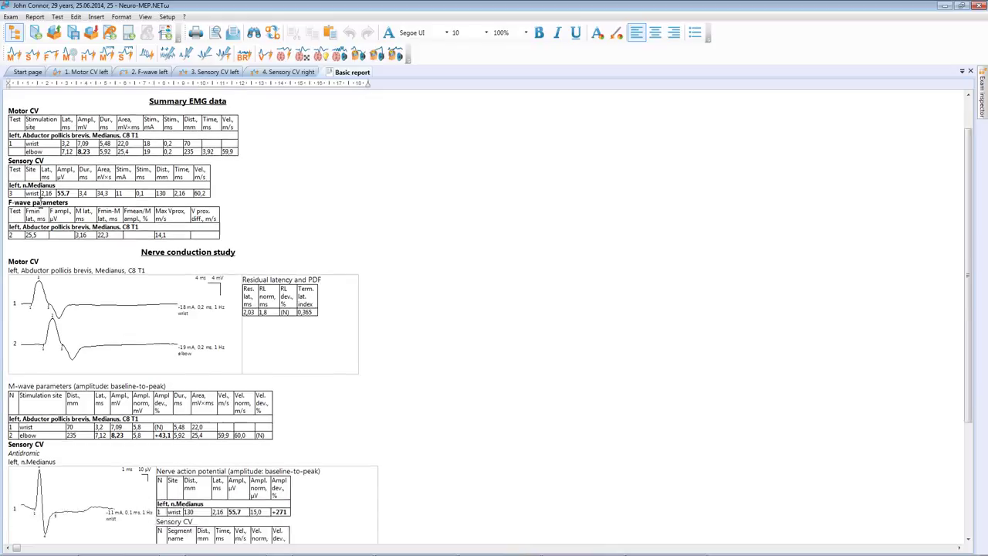
{"action": "scroll", "coordinate": [98, 135], "scroll_direction": "down", "scroll_amount": 2}
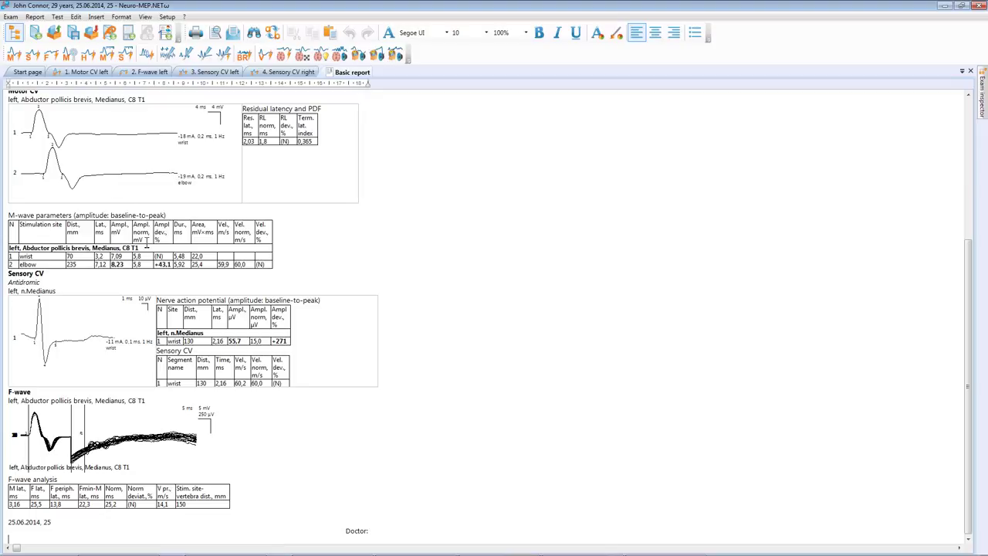
{"action": "scroll", "coordinate": [96, 161], "scroll_direction": "up", "scroll_amount": 5}
{"action": "left_click", "coordinate": [105, 128]}
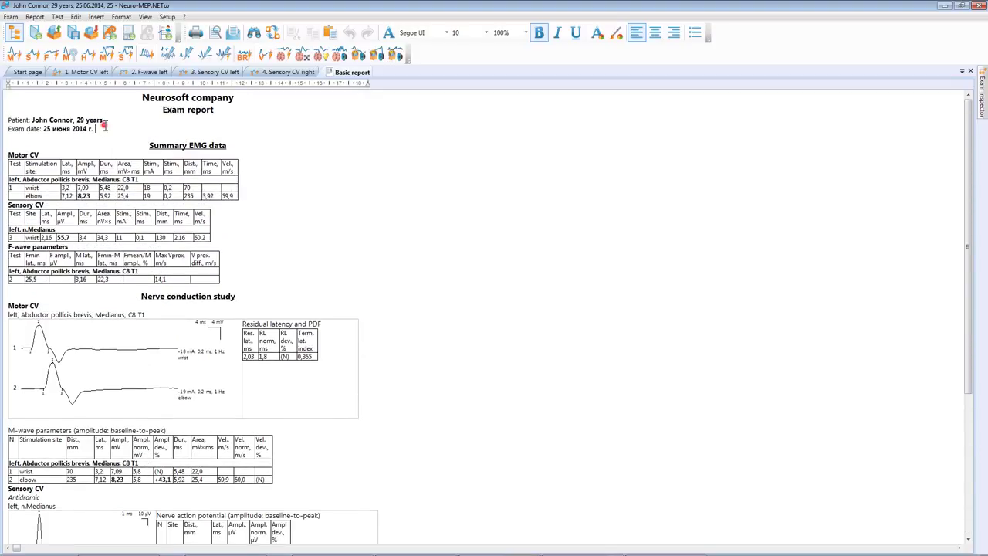